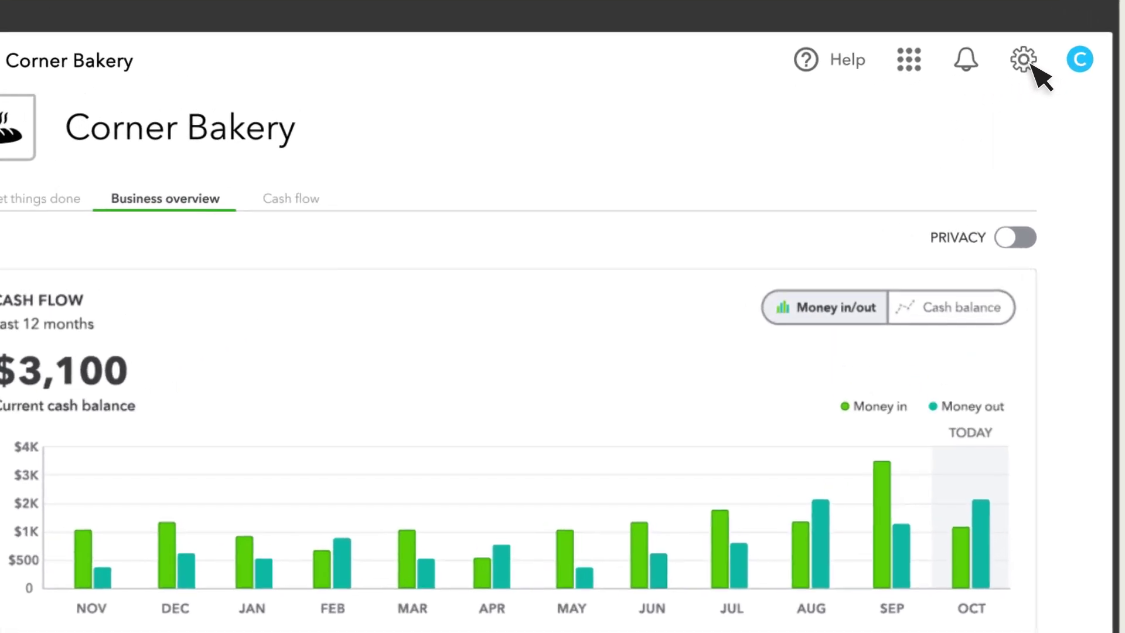
# Turn on Use purchase orders in the Expenses settings, save, and return to the dashboard
pyautogui.click(930, 77)
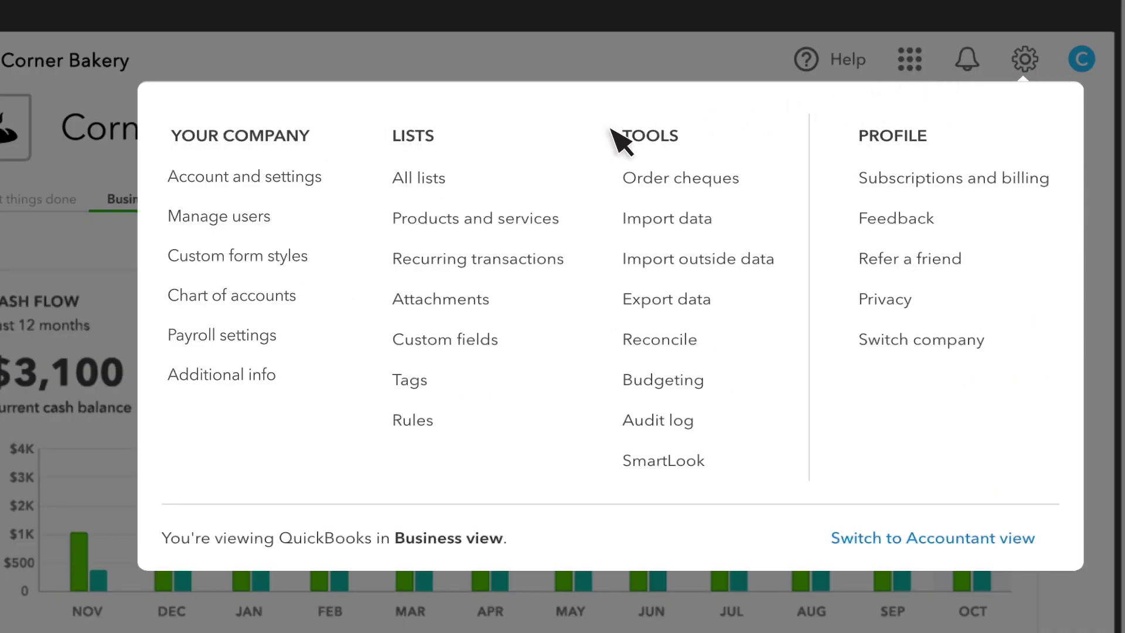
pyautogui.click(258, 183)
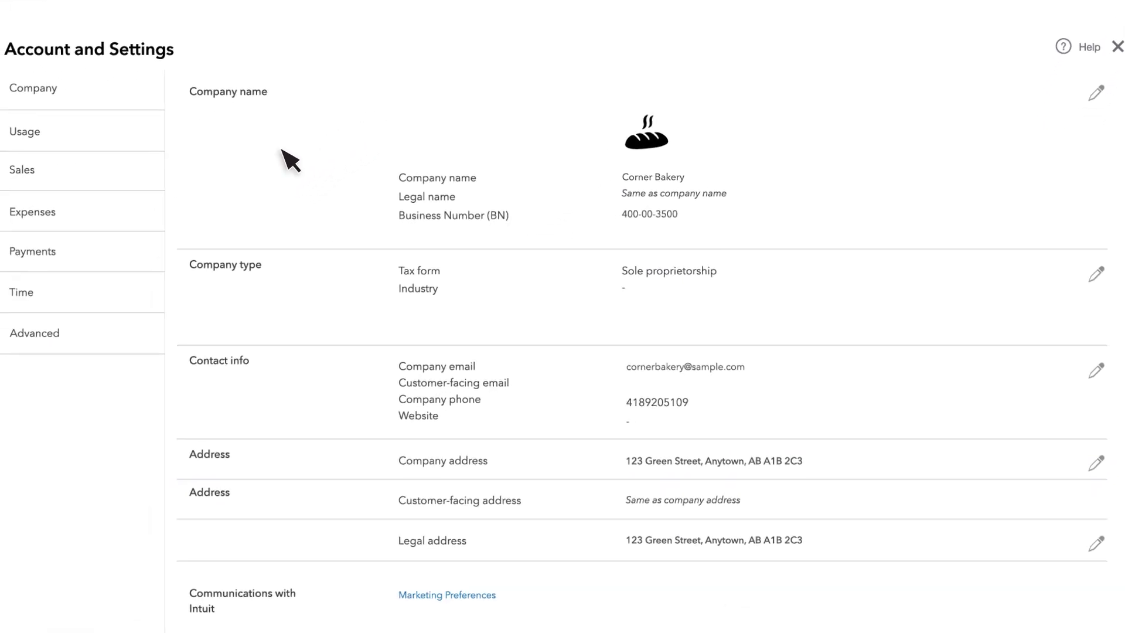
pyautogui.click(132, 222)
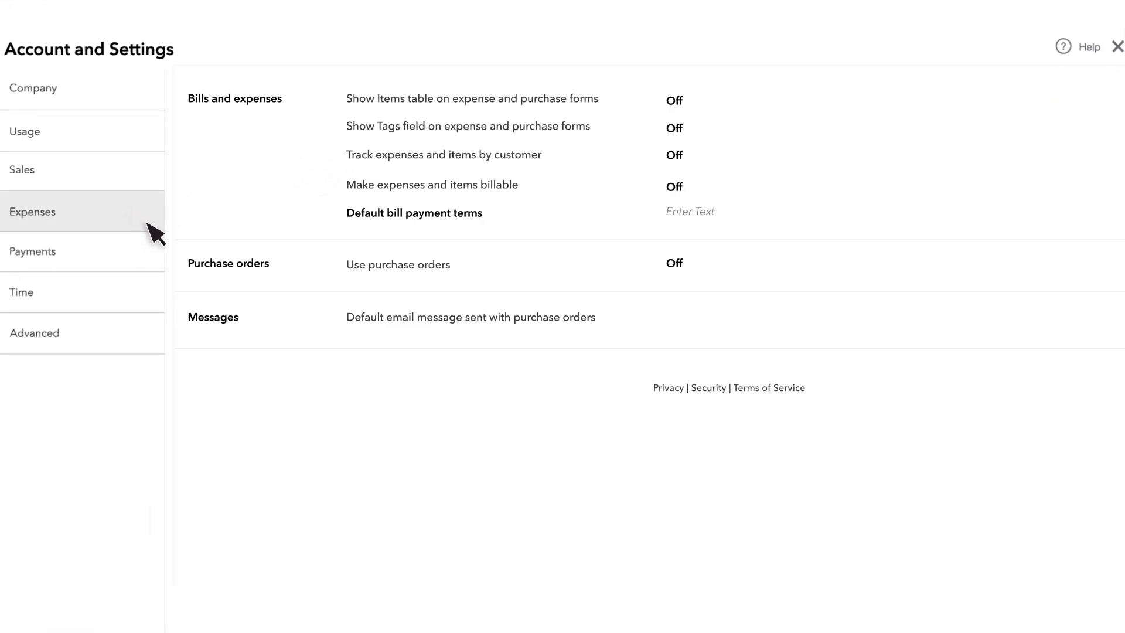
pyautogui.click(283, 275)
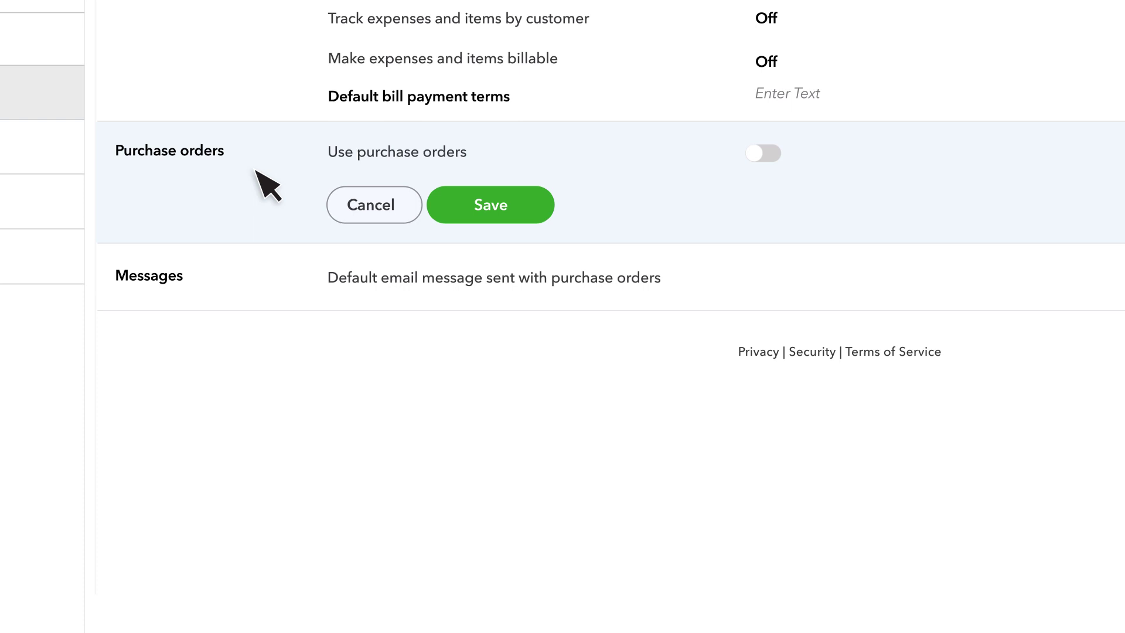
pyautogui.click(765, 154)
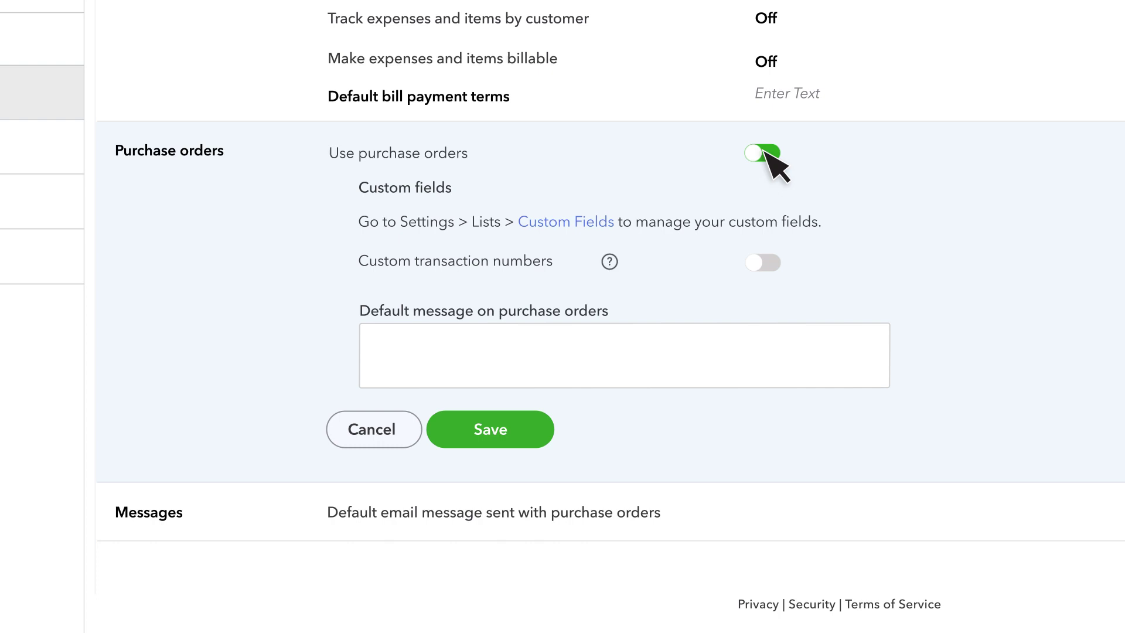
pyautogui.click(467, 426)
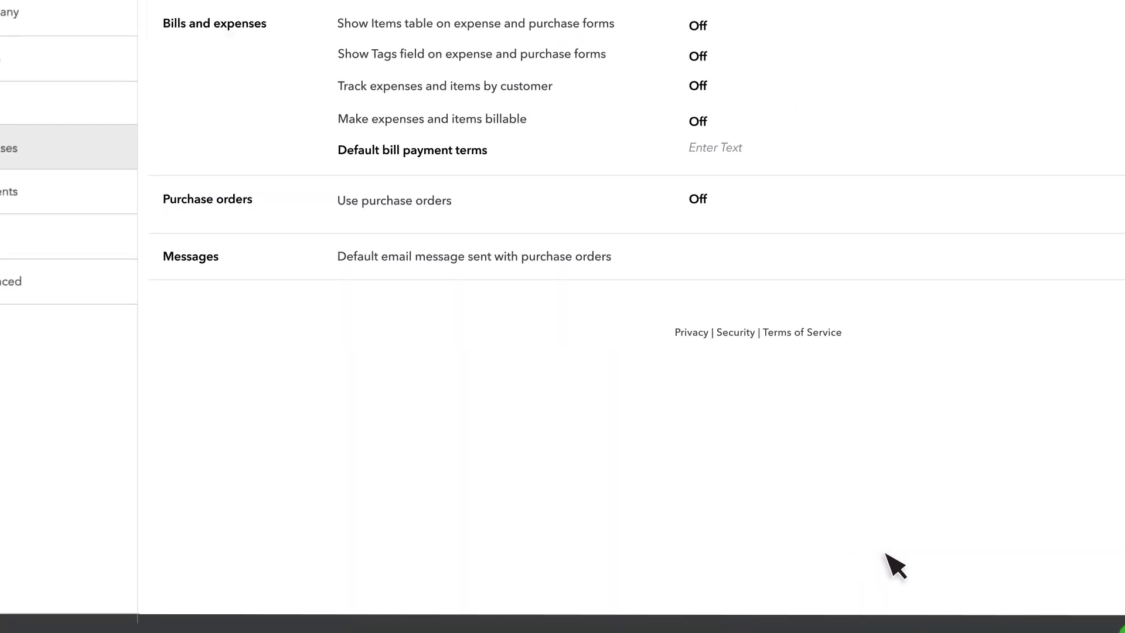
pyautogui.click(1084, 614)
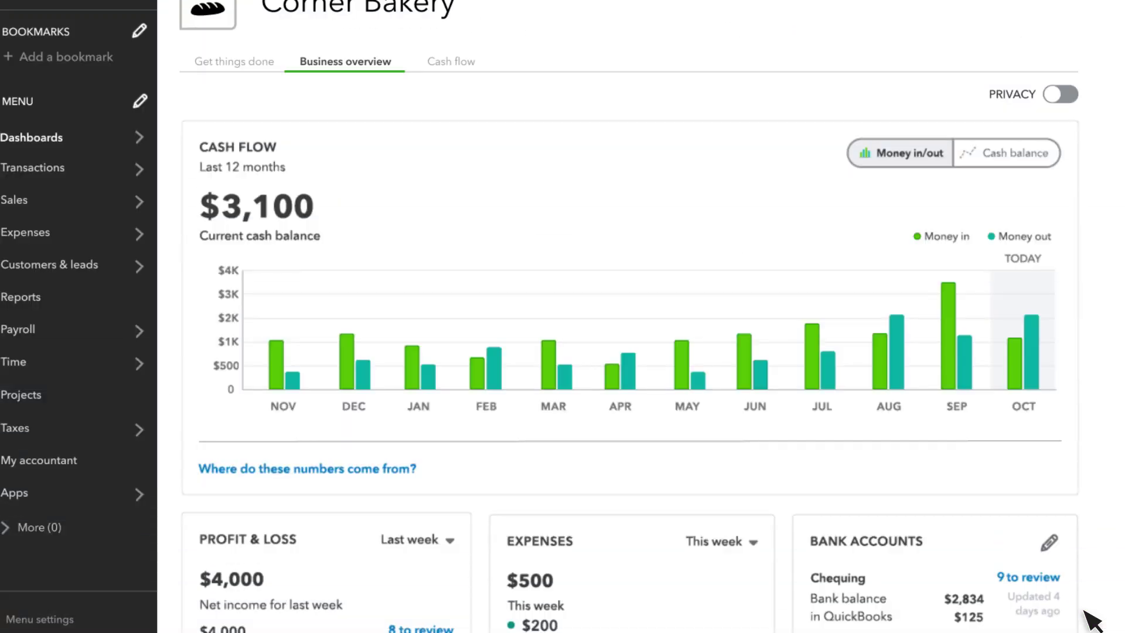
# Select Apples and Strawberry jam in Products and services and batch-reorder them into a purchase order
pyautogui.moveTo(135, 202)
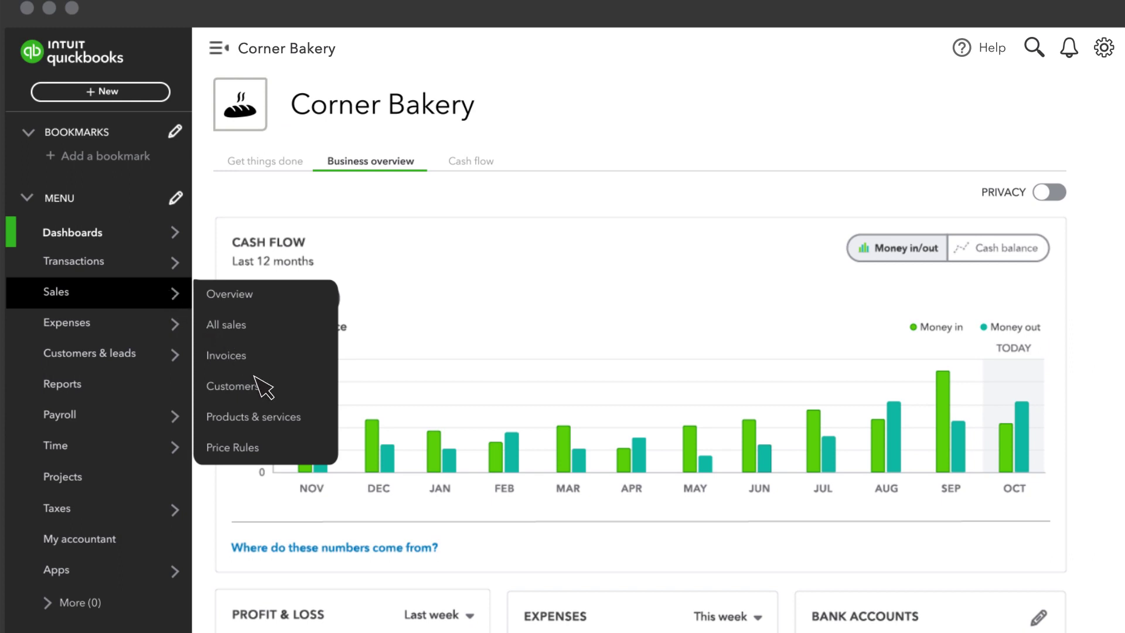
pyautogui.click(253, 417)
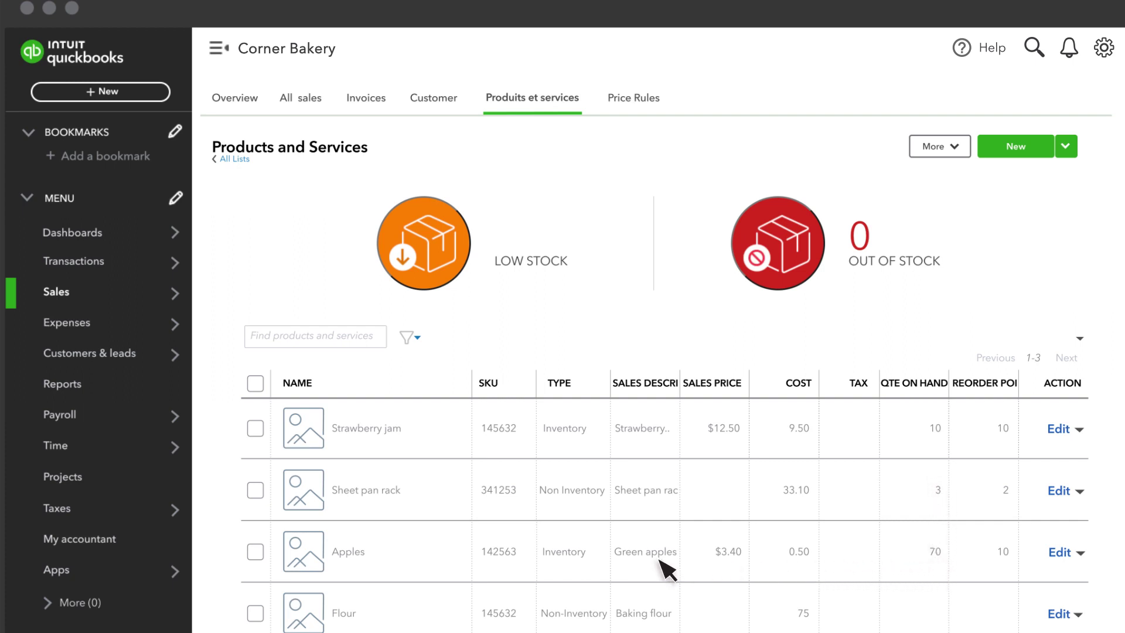
pyautogui.click(256, 552)
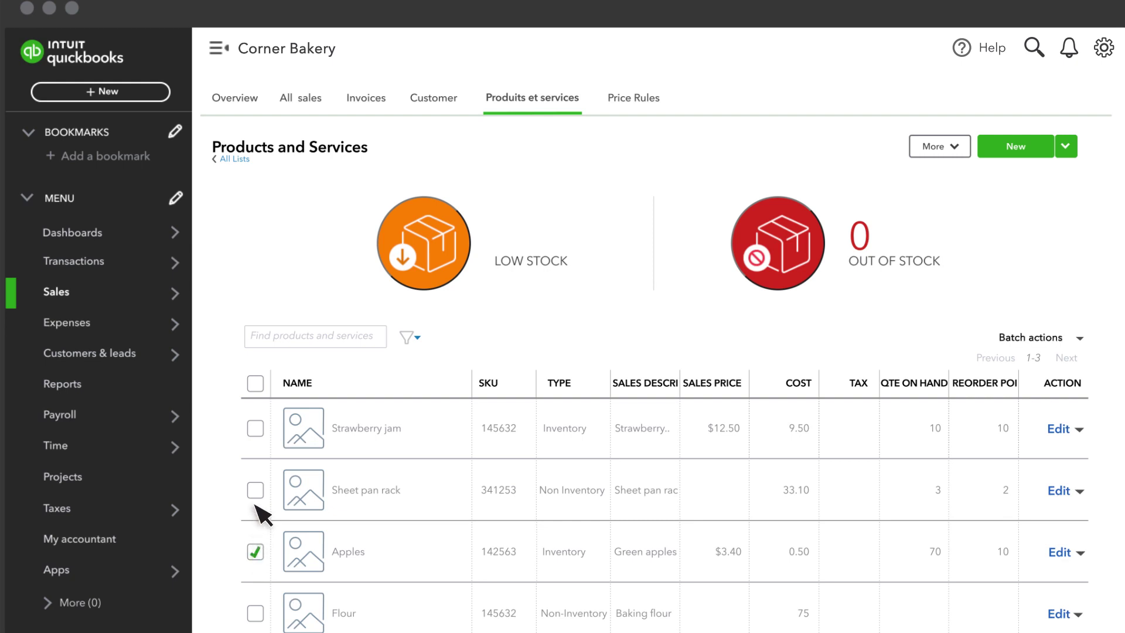
pyautogui.click(255, 429)
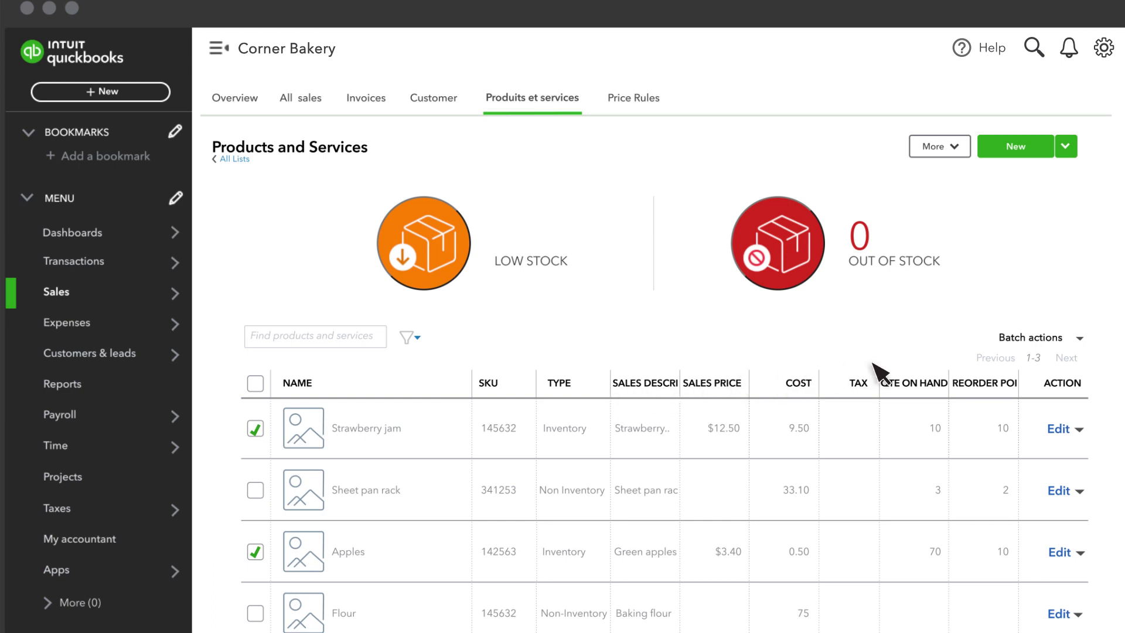
pyautogui.click(1080, 338)
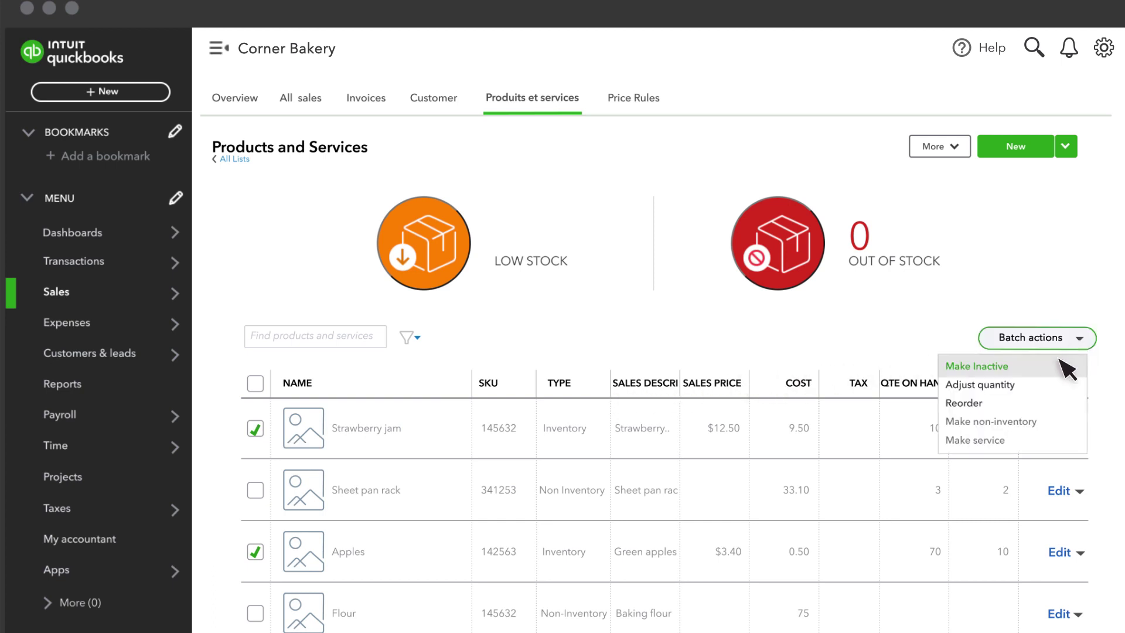
pyautogui.click(1010, 404)
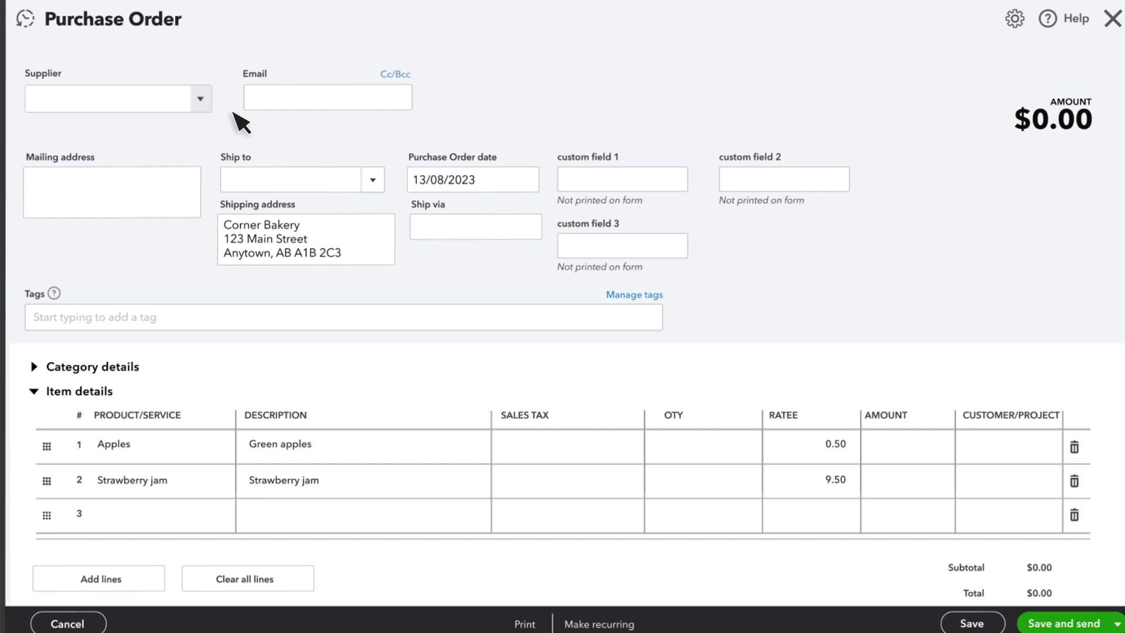
# Choose Larry's Farm as the supplier on the new purchase order
pyautogui.click(200, 100)
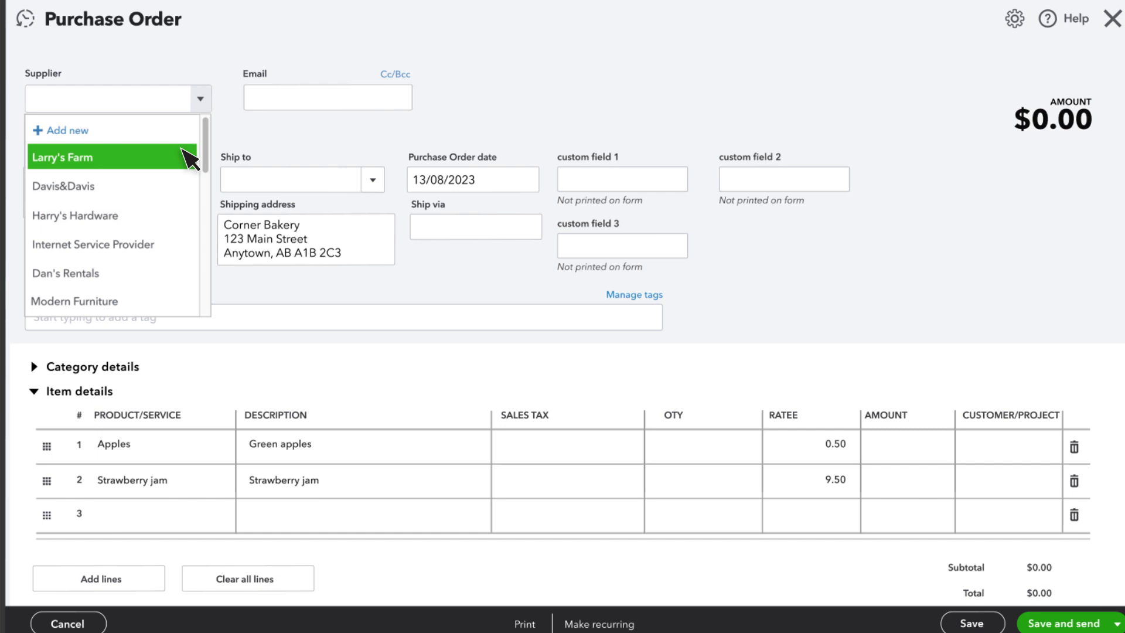
pyautogui.click(189, 160)
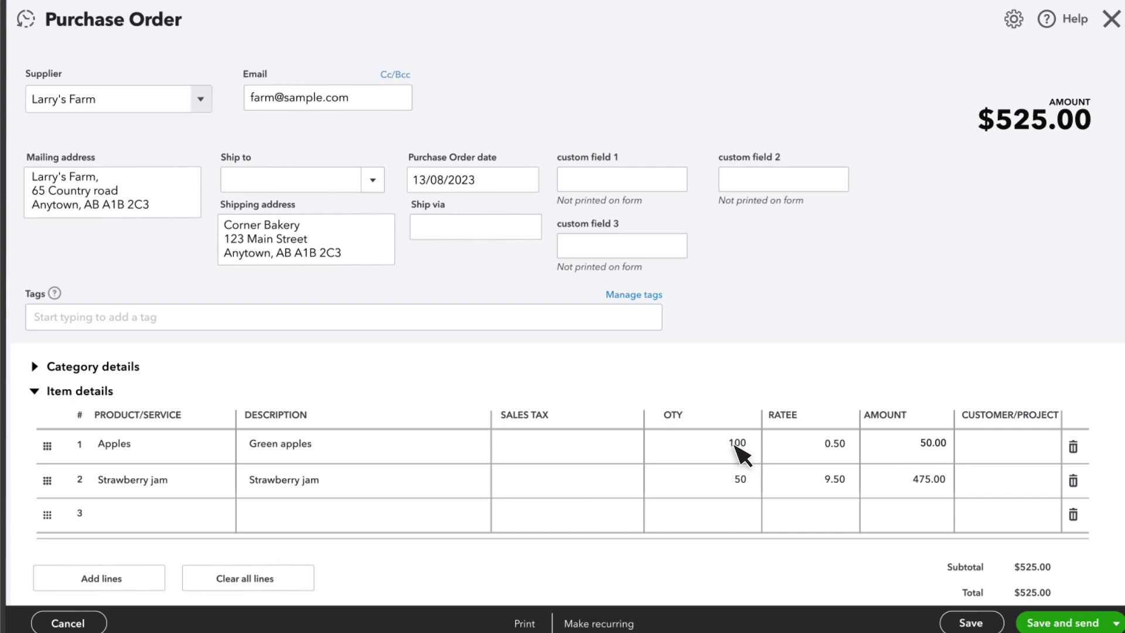
pyautogui.moveTo(728, 446)
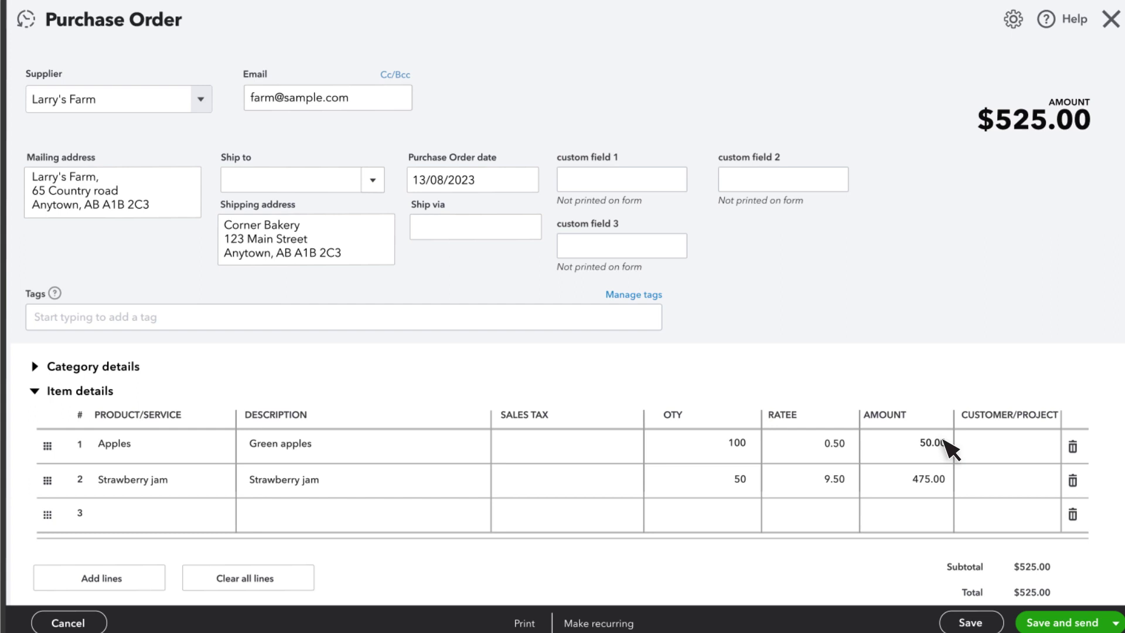
# Save and close the $525.00 purchase order for 100 Apples and 50 Strawberry jam
pyautogui.click(210, 528)
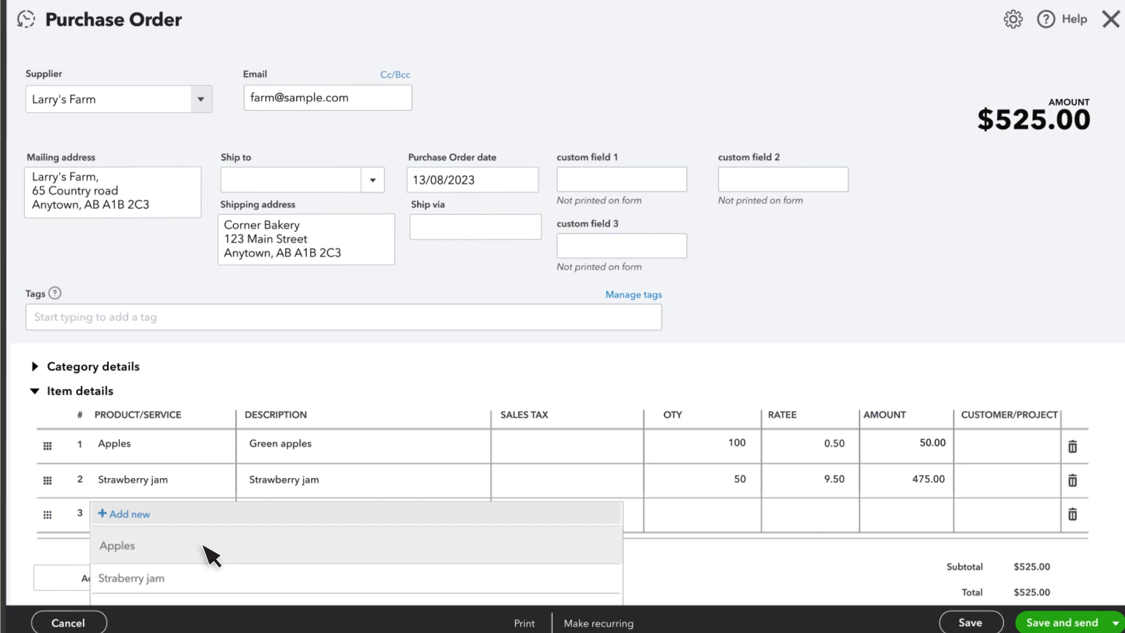
pyautogui.scroll(-5, 210, 554)
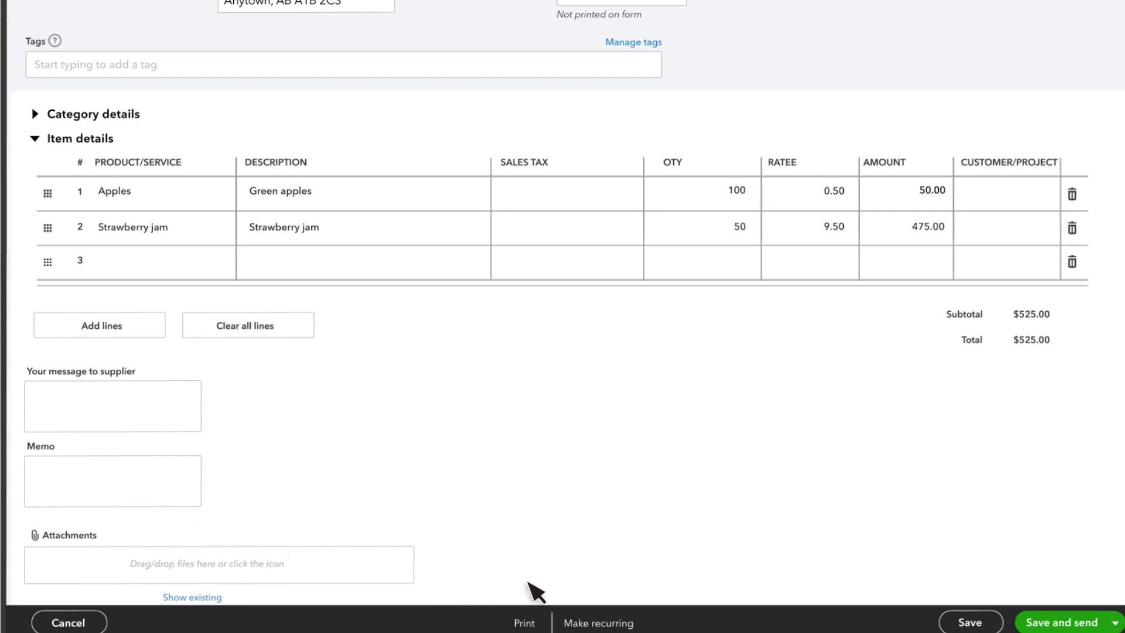
pyautogui.click(1112, 622)
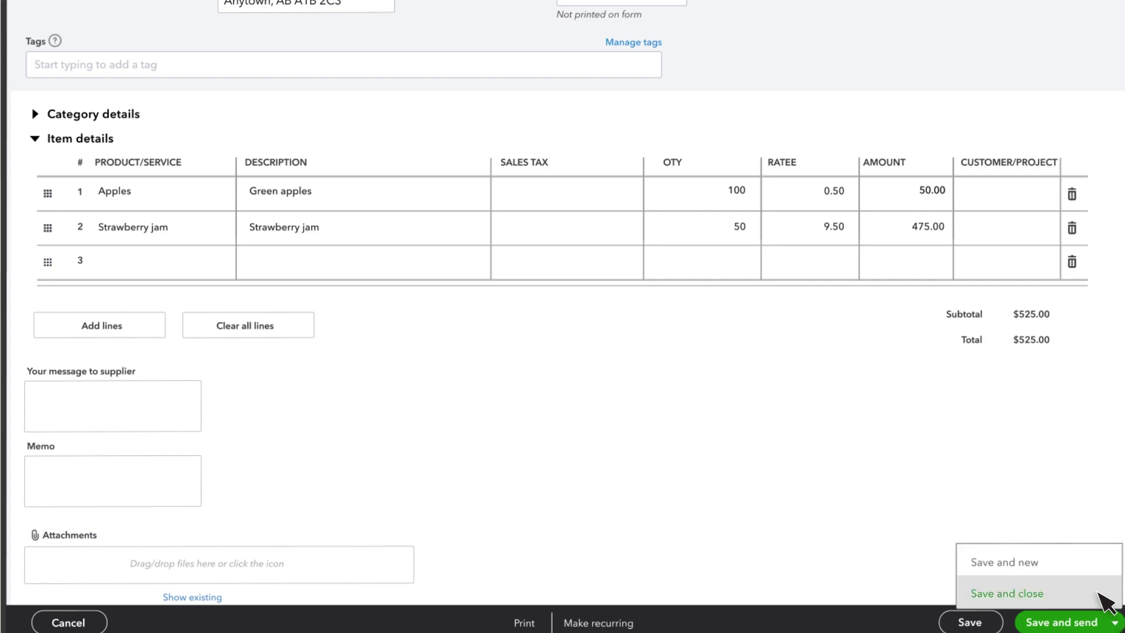
pyautogui.click(1084, 621)
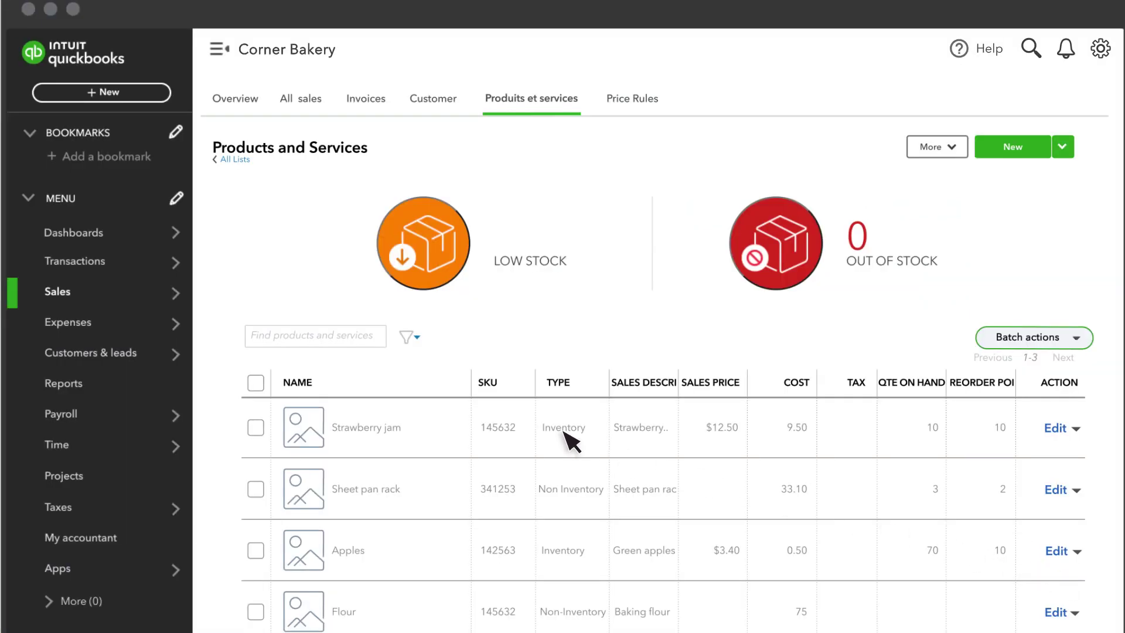
# Open Larry's Farm's page from the Suppliers list under Expenses
pyautogui.moveTo(182, 324)
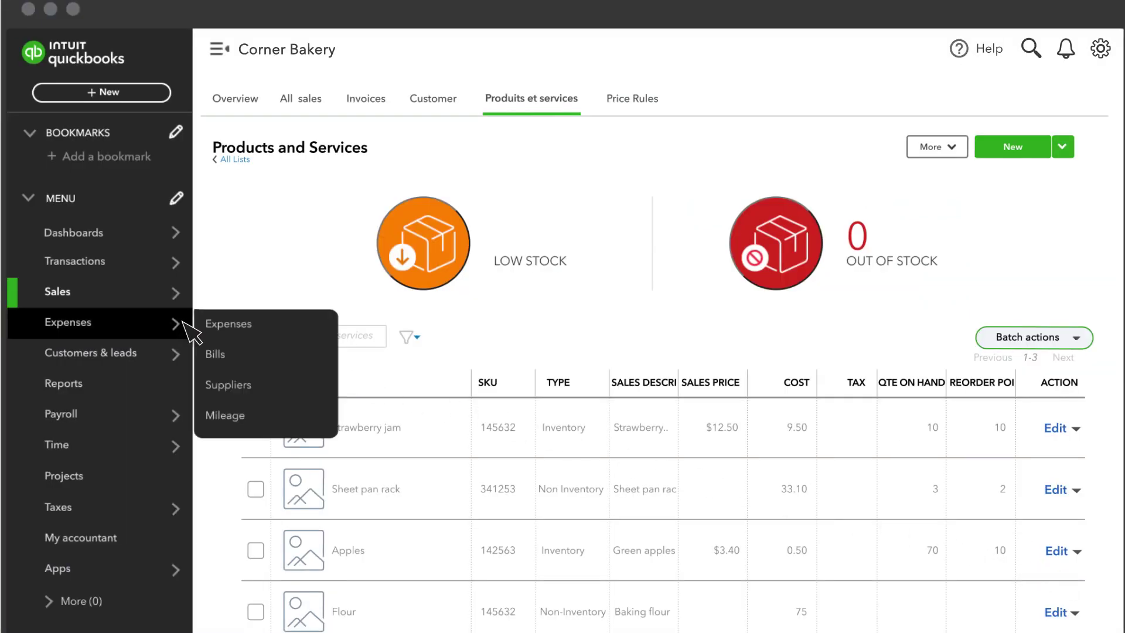
pyautogui.click(246, 387)
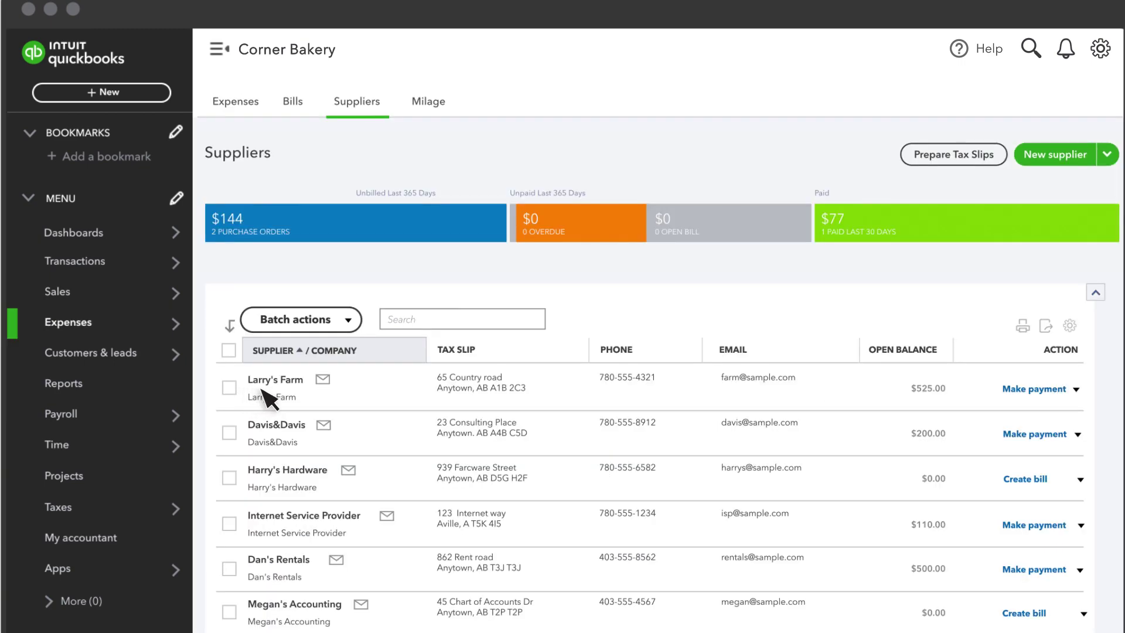
pyautogui.click(261, 392)
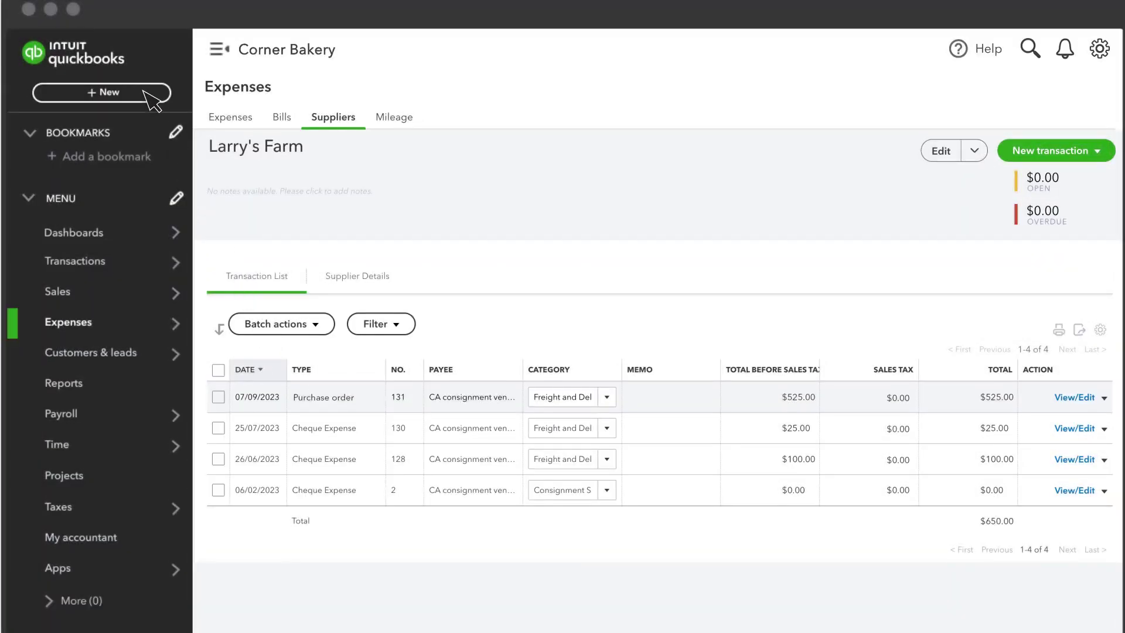
# Bring up the + New menu of transaction types
pyautogui.click(145, 92)
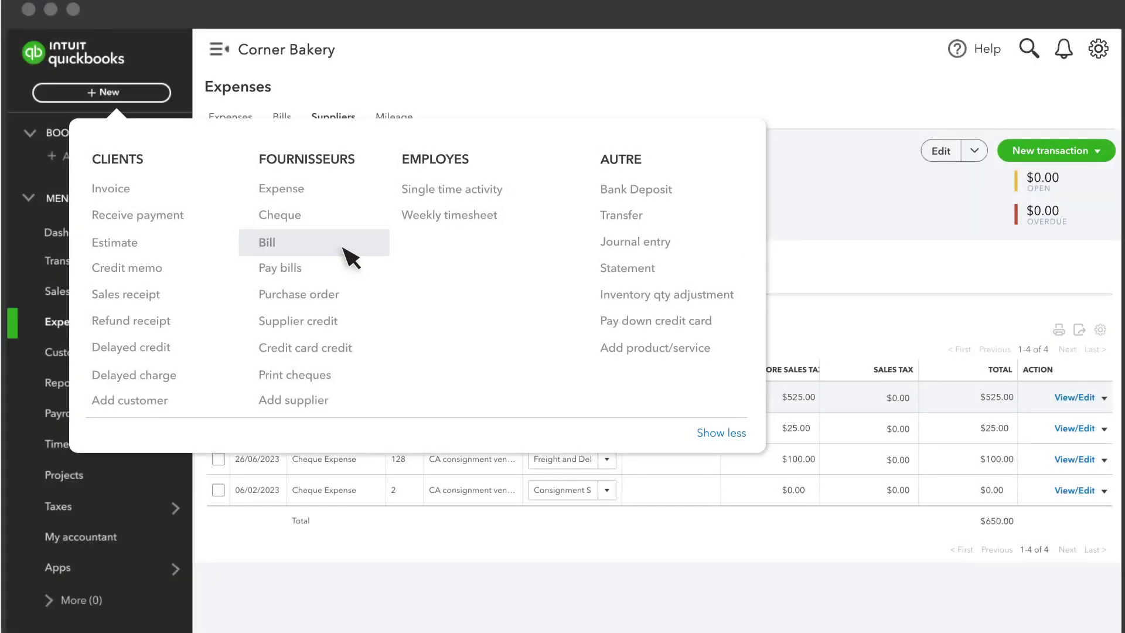
# Create a bill for Larry's Farm, adding the items from Purchase Order #1001
pyautogui.click(350, 256)
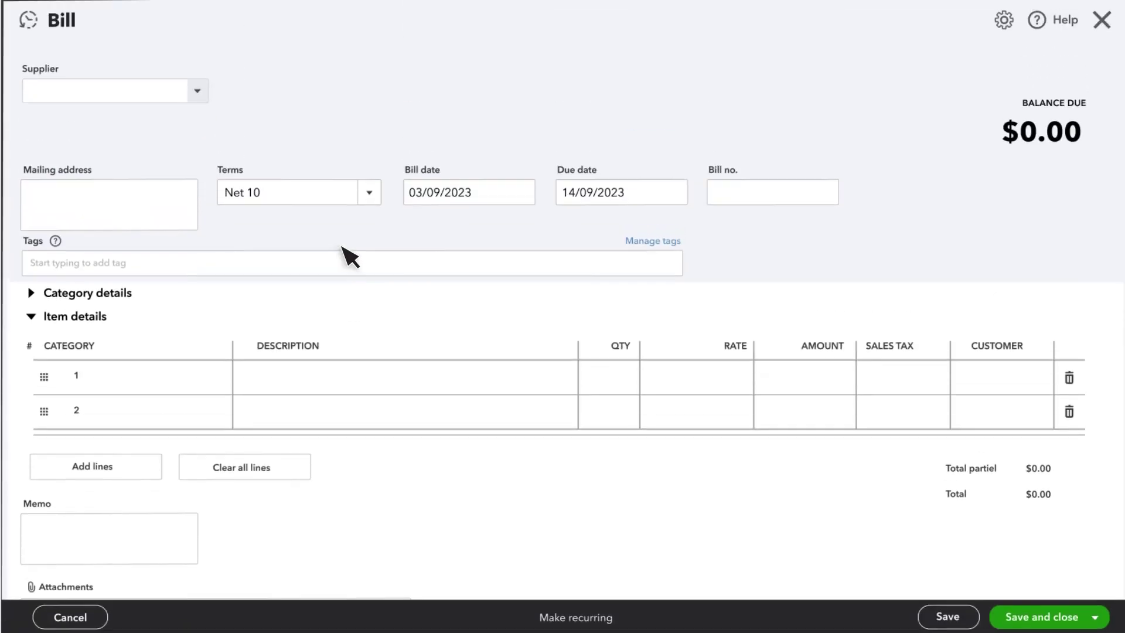
pyautogui.click(198, 94)
pyautogui.click(186, 144)
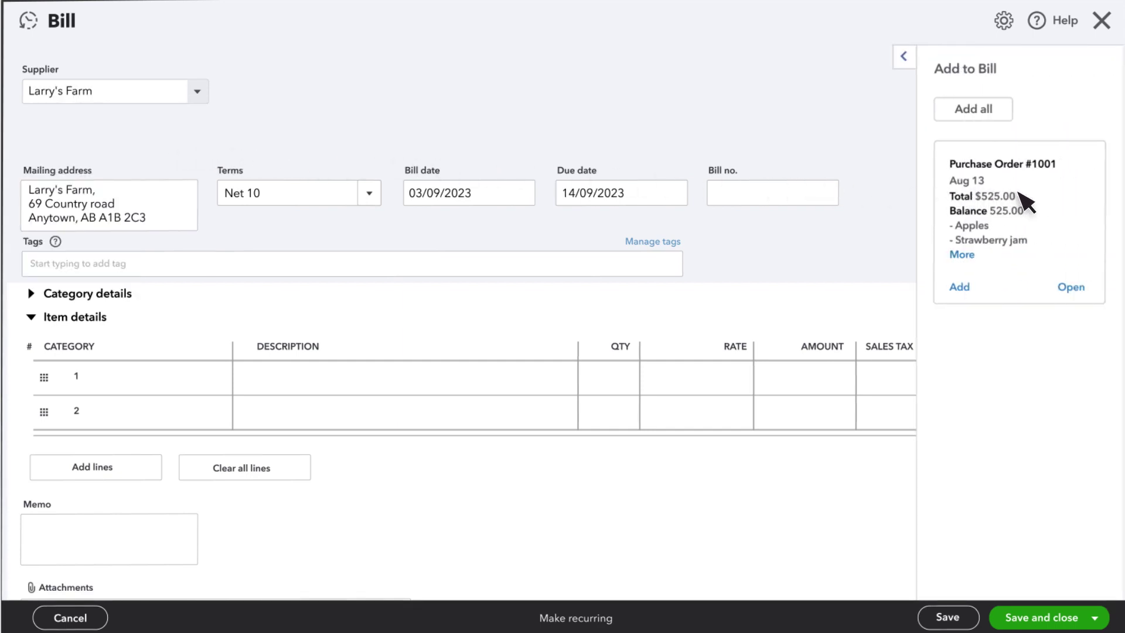
pyautogui.click(960, 287)
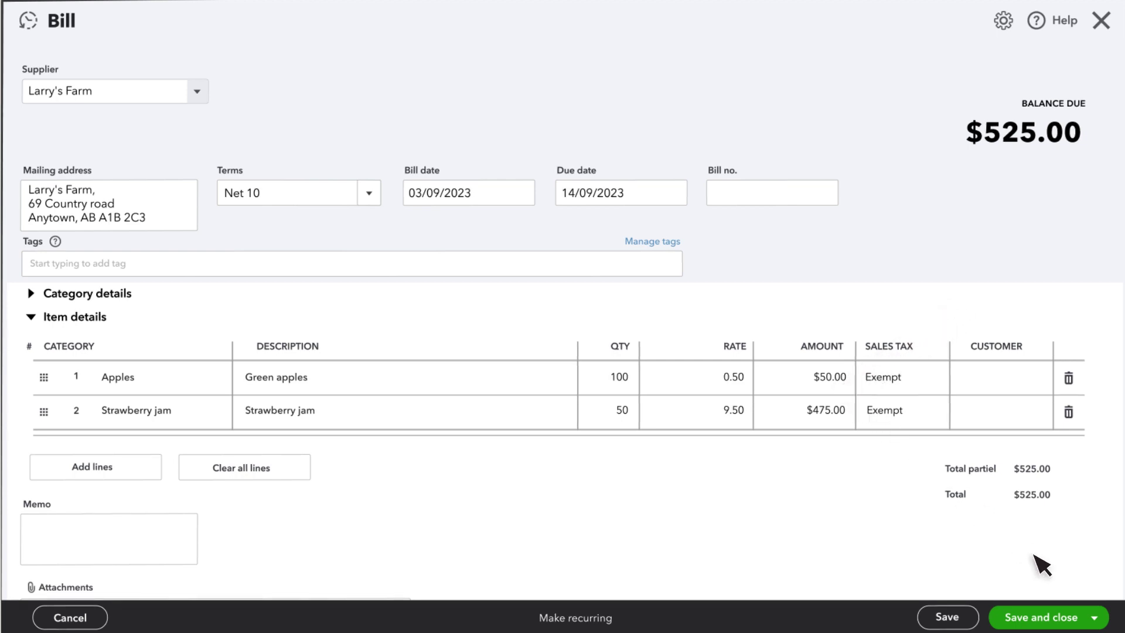
pyautogui.click(1094, 617)
# Save and close the bill, then view Products and services showing 60 Strawberry jam and 170 Apples
pyautogui.click(1052, 595)
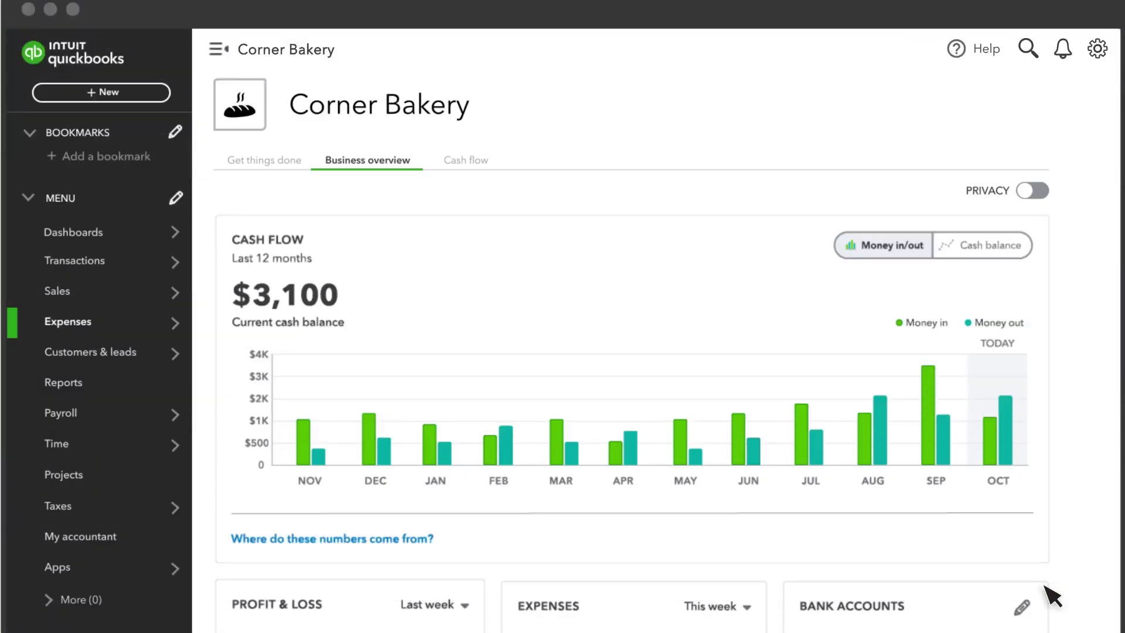
pyautogui.moveTo(109, 299)
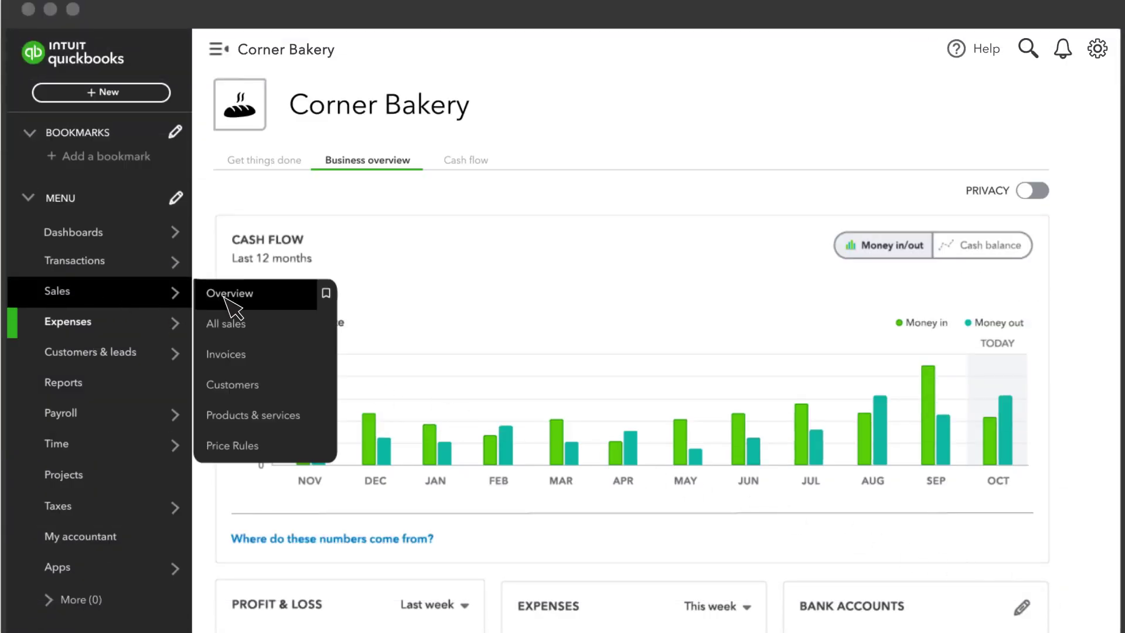
pyautogui.click(240, 417)
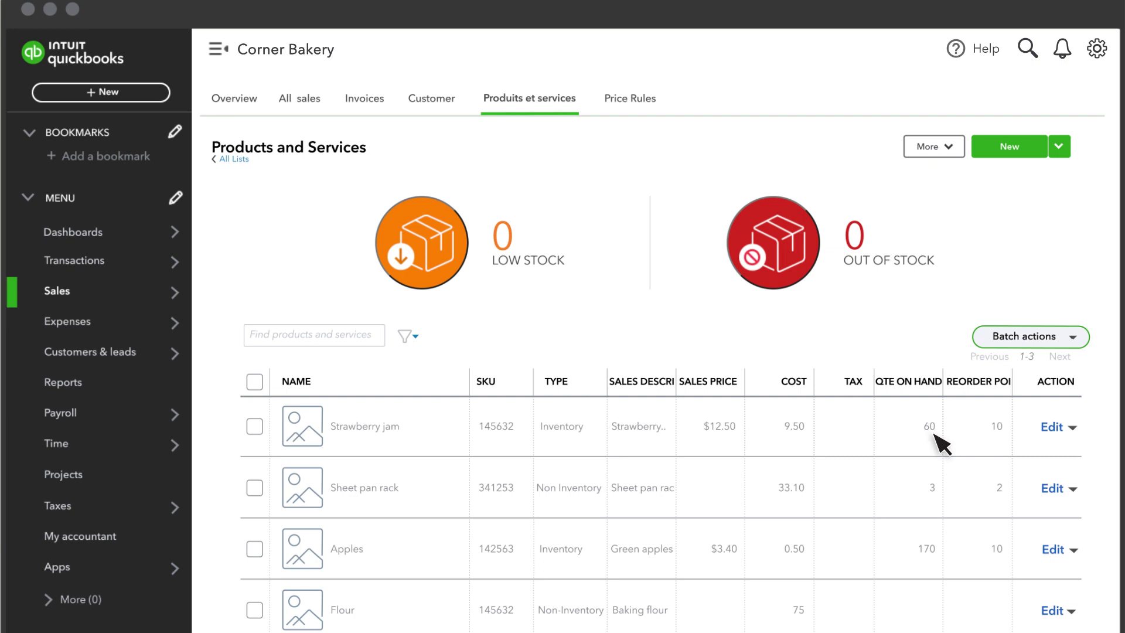
# Adjust Strawberry jam's quantity on hand to 59, recorded against the Inventory Shrinkage account
pyautogui.click(1073, 427)
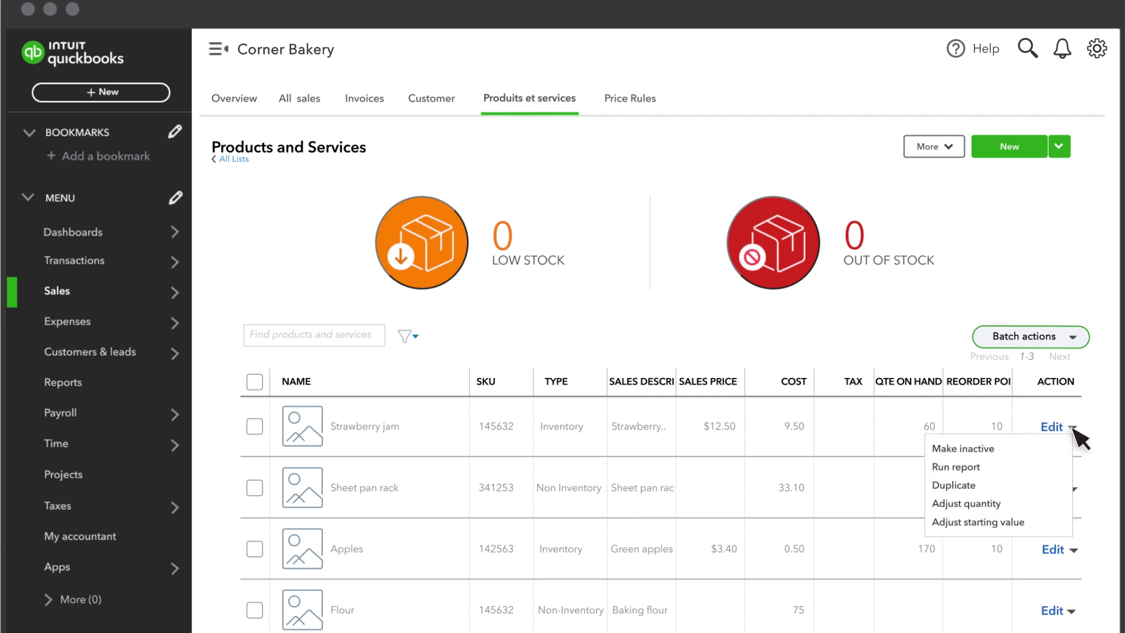
pyautogui.click(987, 504)
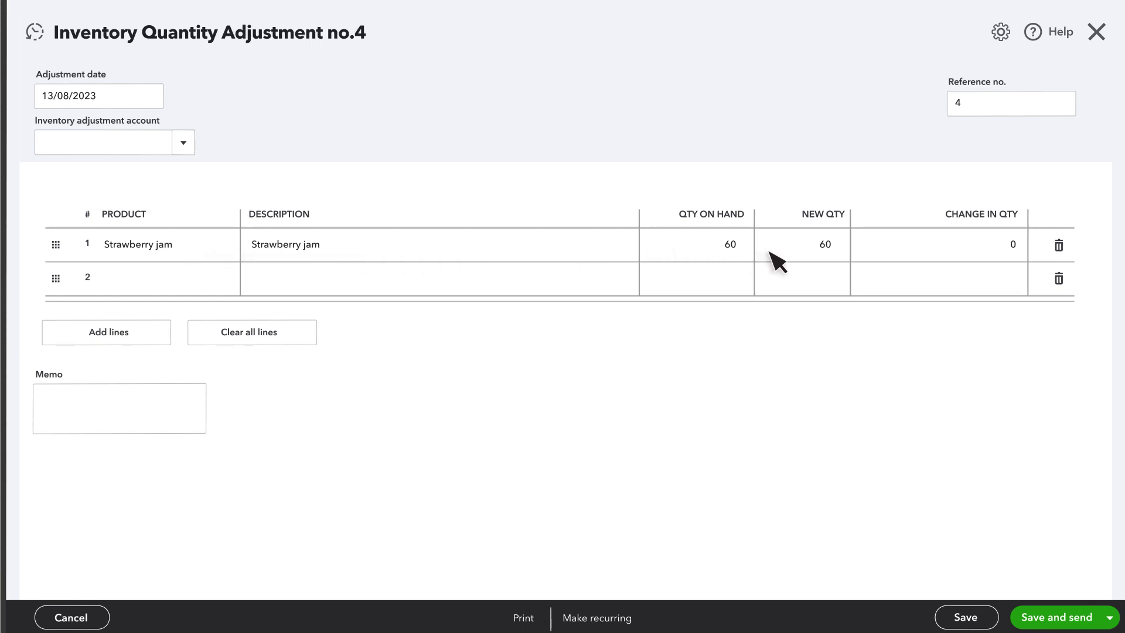
pyautogui.click(820, 252)
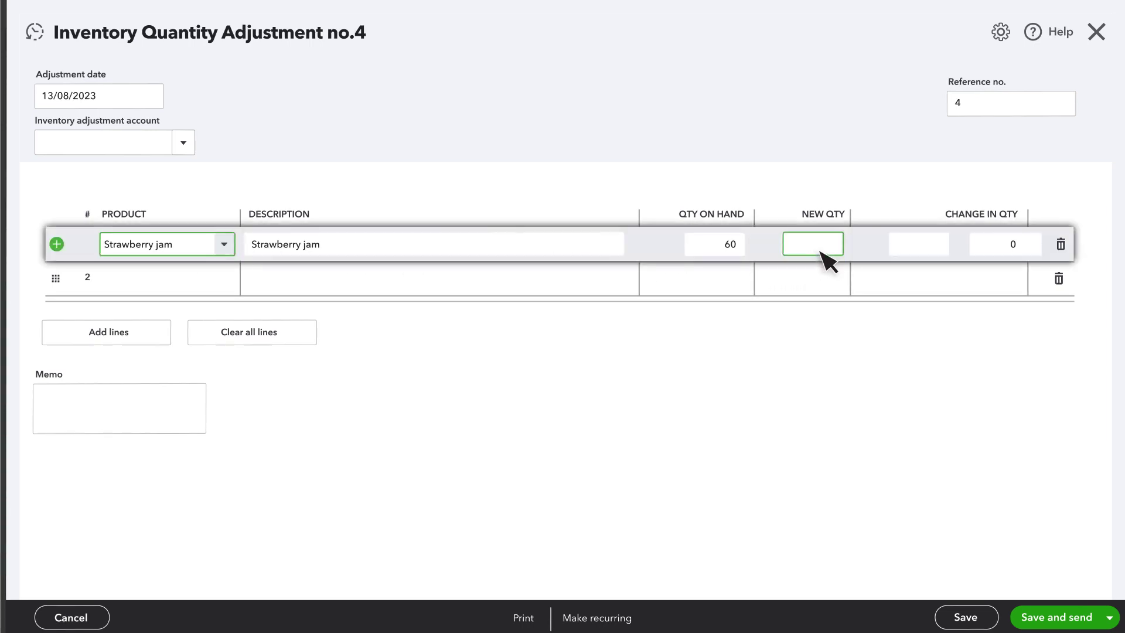
pyautogui.write('59')
pyautogui.click(630, 222)
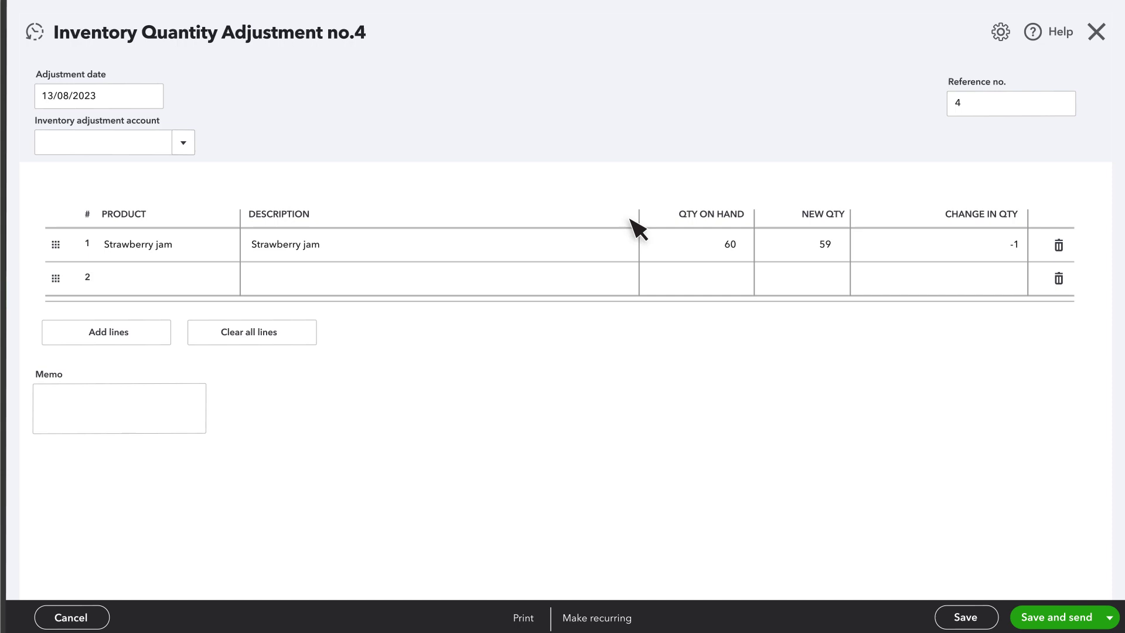
pyautogui.click(185, 144)
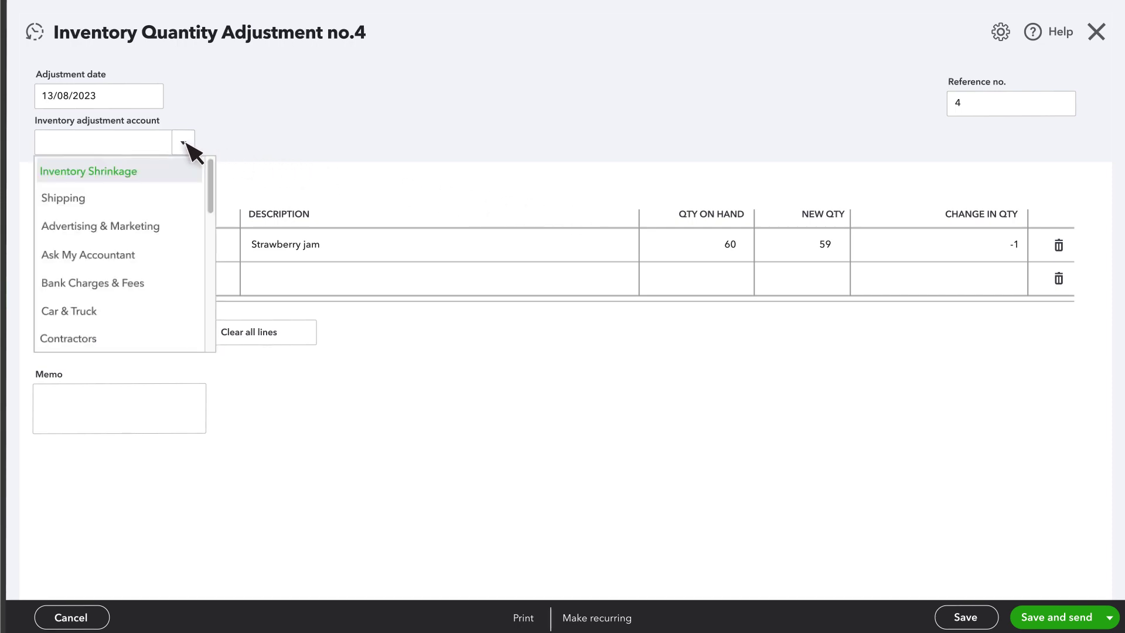
pyautogui.click(193, 178)
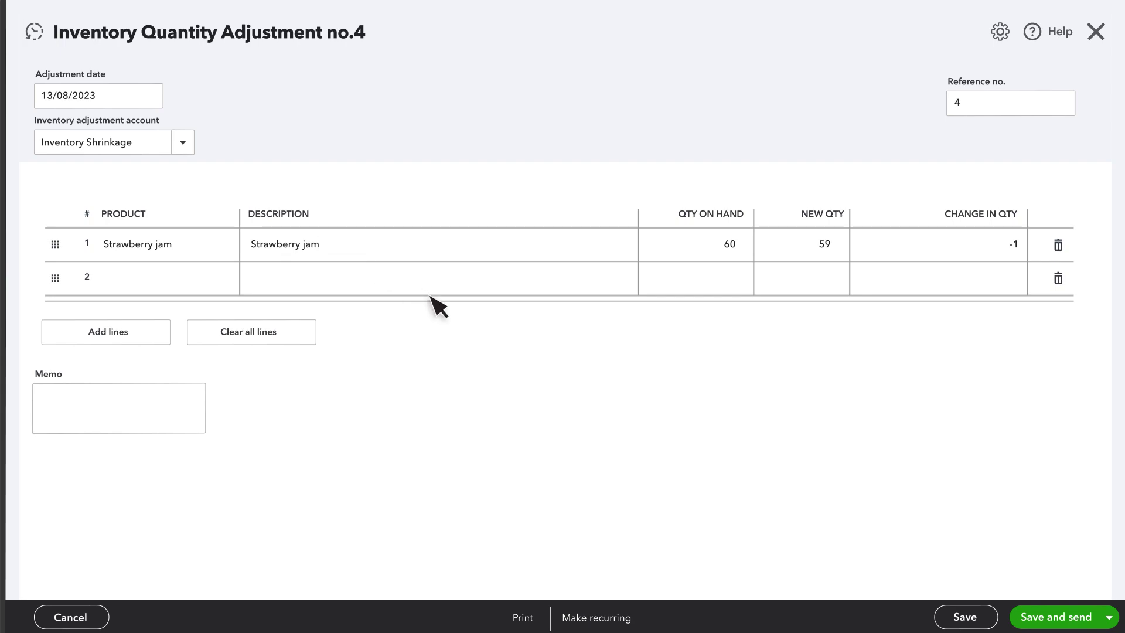
pyautogui.click(963, 618)
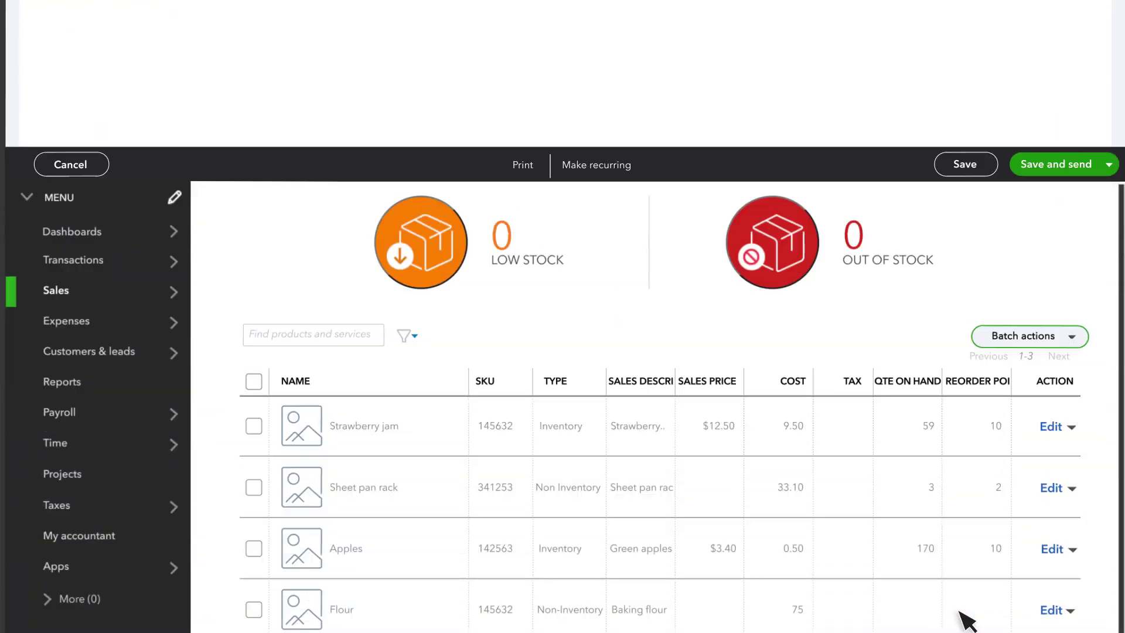